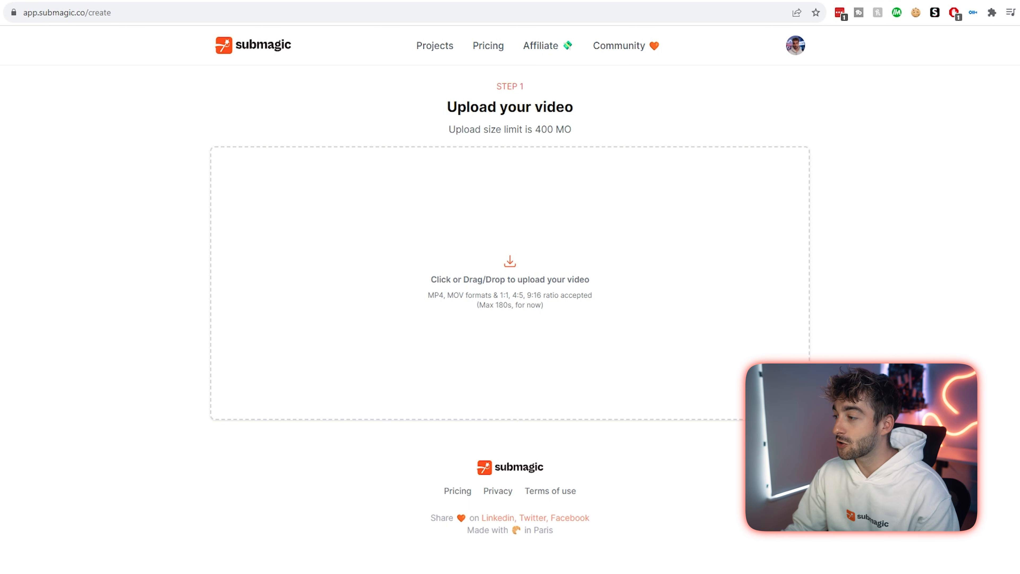
Step: Add the Studio D-ID Raw video for upload and play part of its preview
left_click_drag(449, 276, 492, 277)
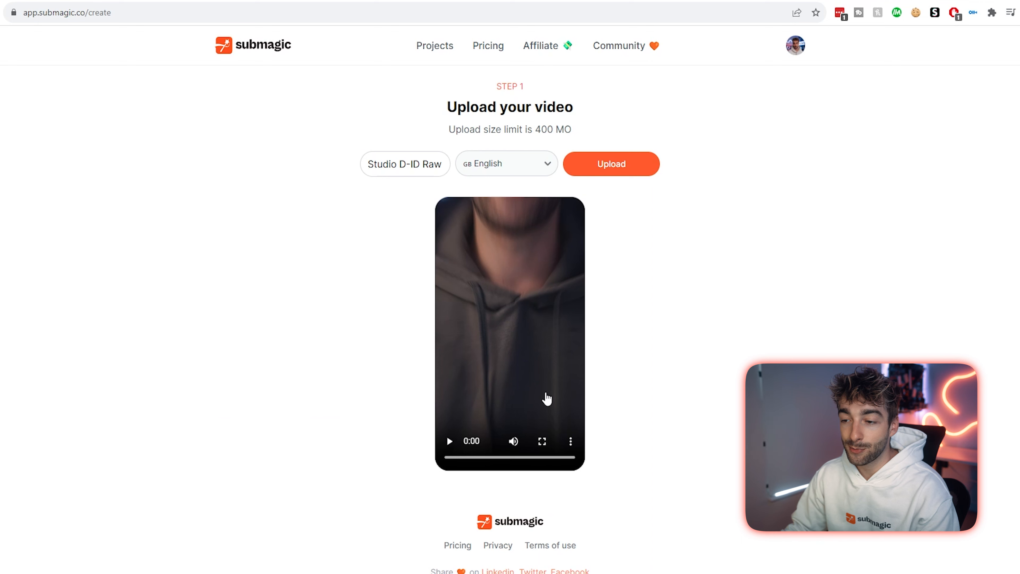
left_click(514, 443)
left_click(450, 442)
left_click(477, 458)
left_click(514, 442)
left_click(452, 443)
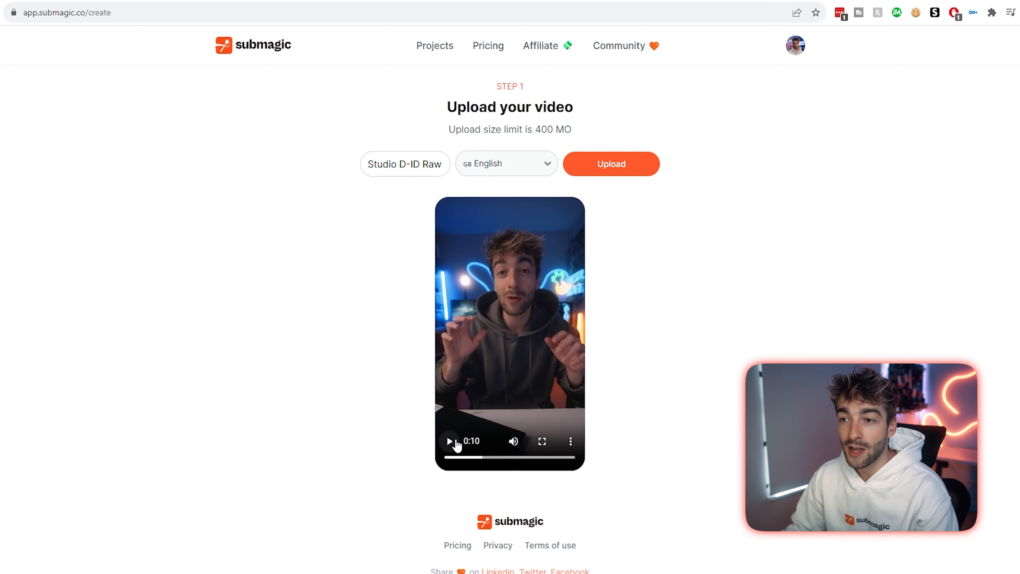
Step: Set the video's language to English and upload it for caption generation
left_click(508, 168)
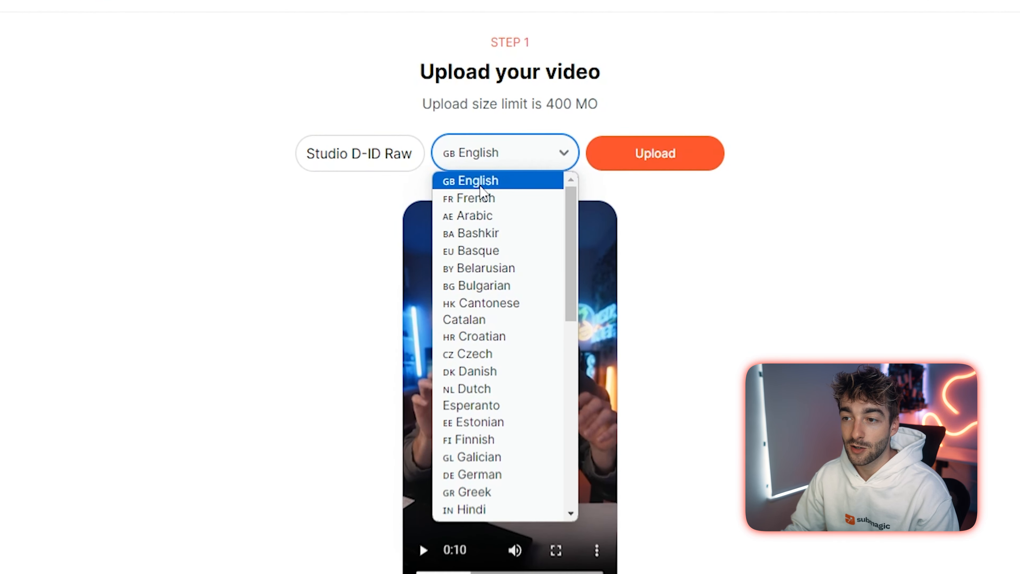
left_click(480, 187)
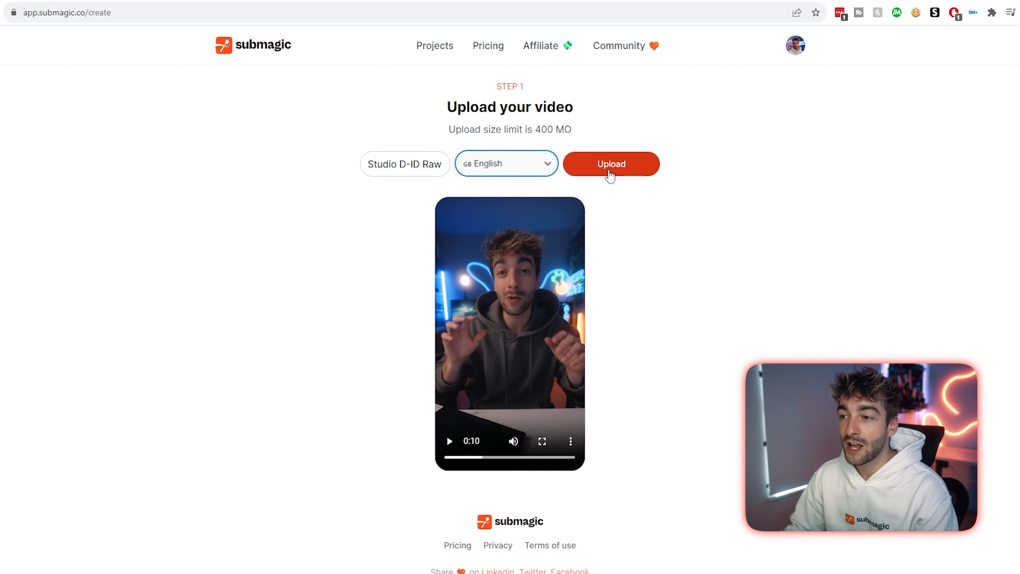
left_click(610, 165)
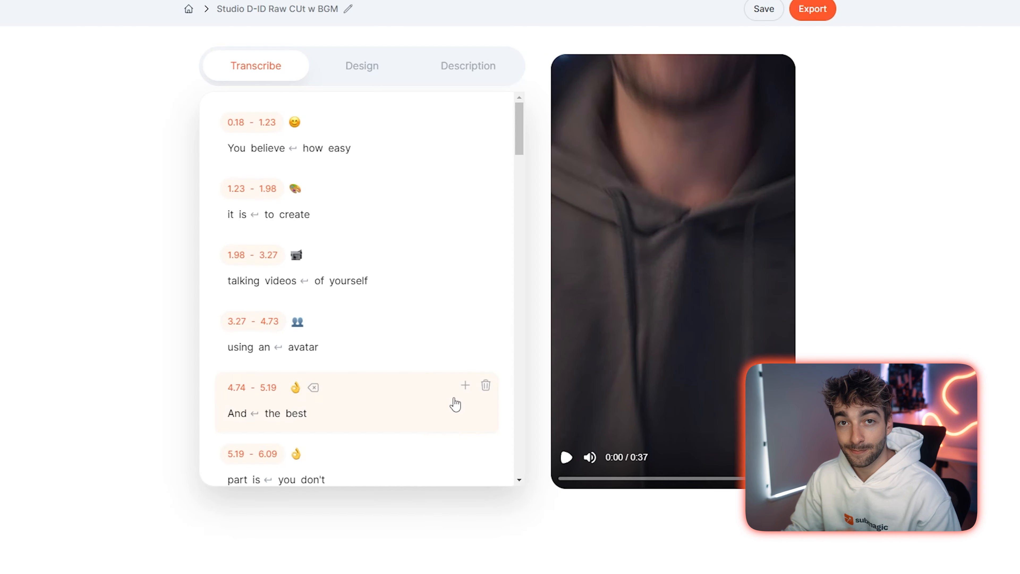
Step: Play the opening captions and correct the first caption line to read "You won't believe how easy"
left_click(566, 457)
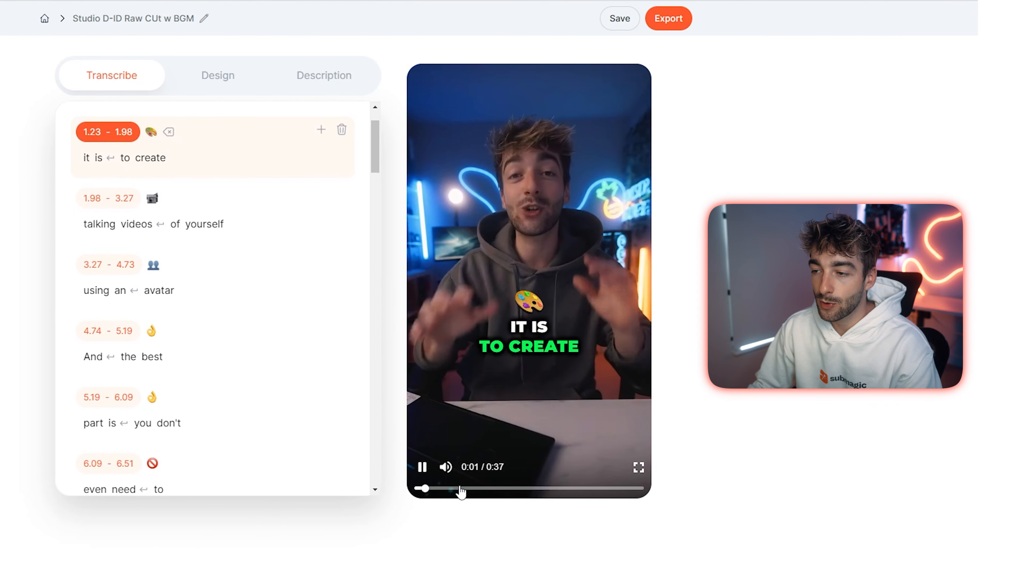
left_click(422, 468)
left_click_drag(376, 179, 375, 153)
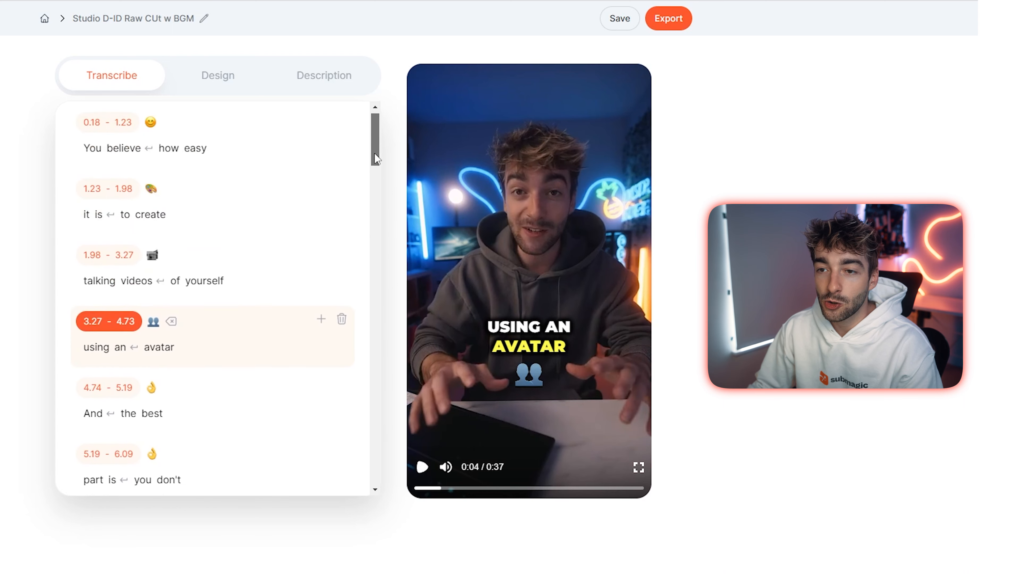
left_click(114, 160)
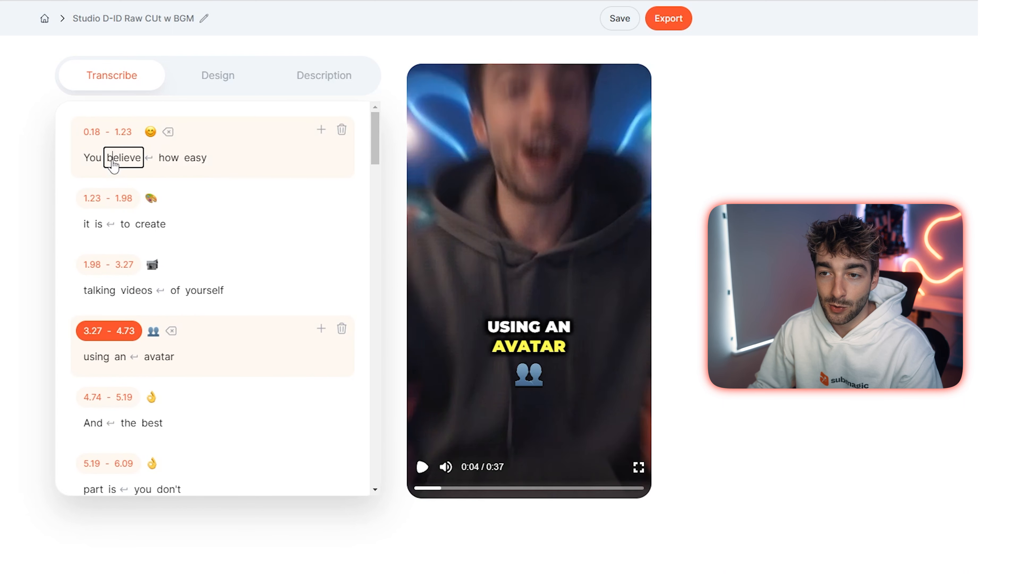
left_click(96, 163)
left_click(102, 164)
left_click(102, 164)
type("won't")
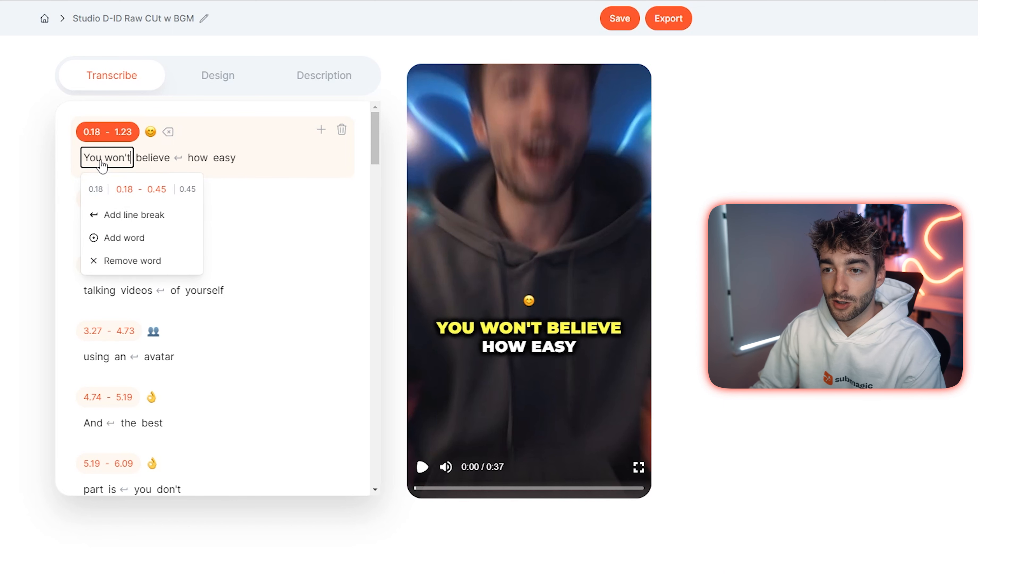
left_click(44, 168)
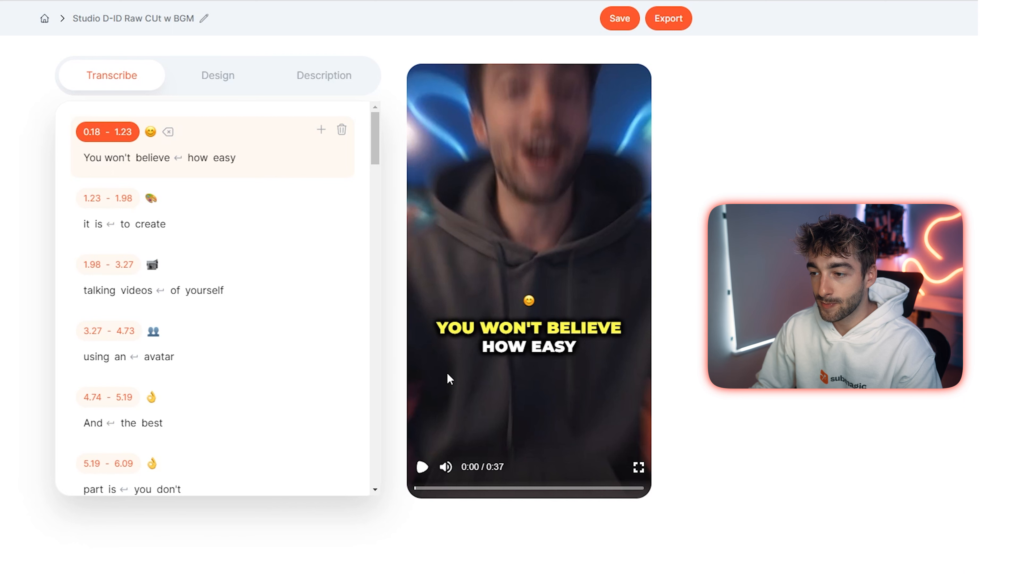
Step: Play back the corrected opening of the video and look through the following caption lines and their emojis
left_click(422, 467)
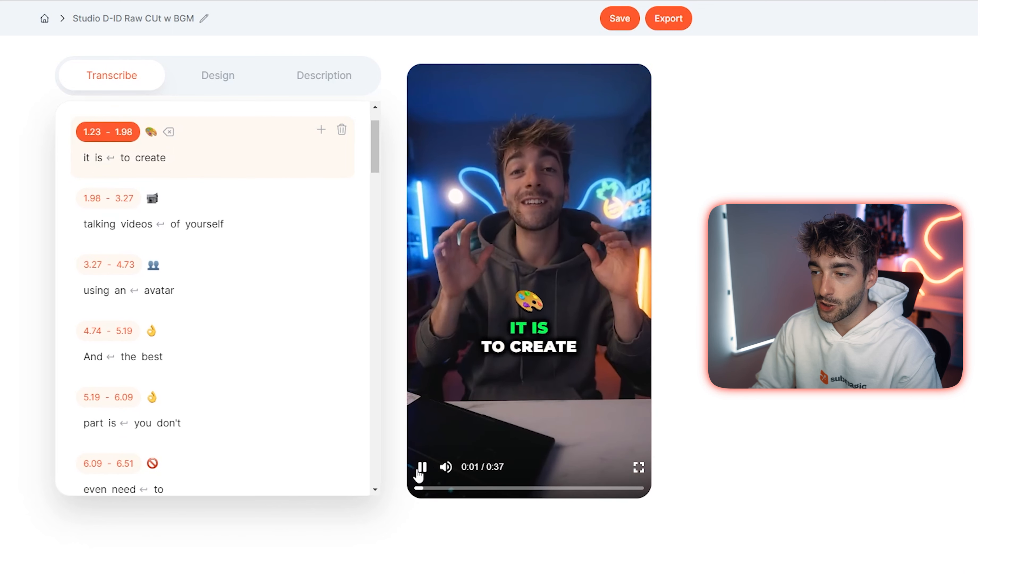
left_click(421, 467)
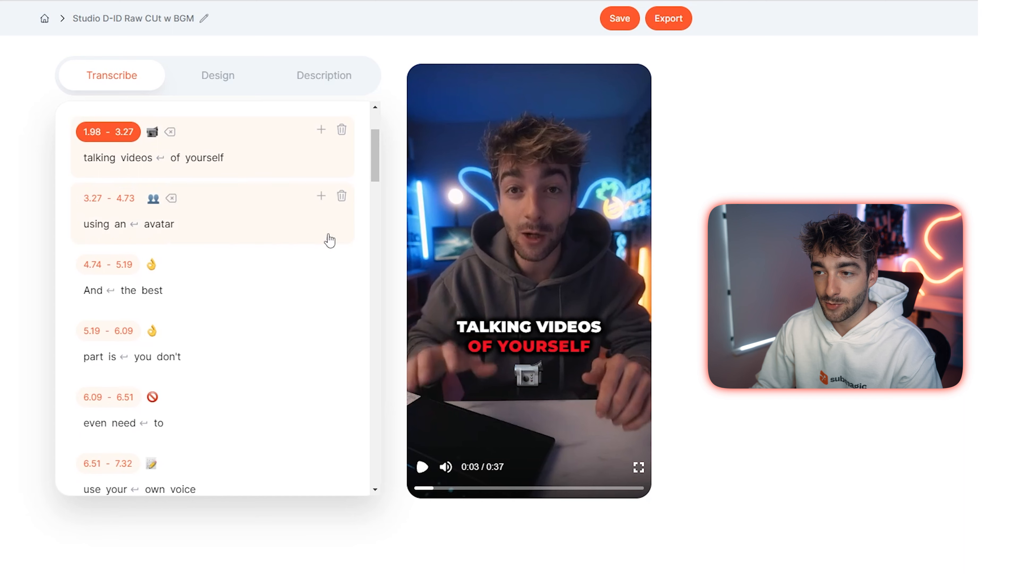
scroll(377, 174, "down", 1)
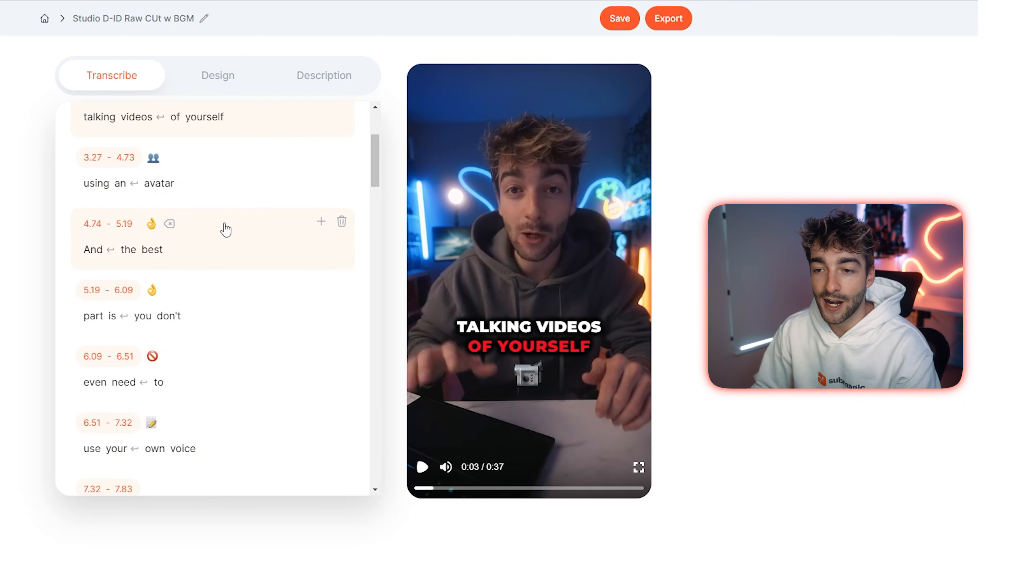
scroll(227, 231, "down", 1)
scroll(227, 281, "up", 4)
Step: Compare the Hormozi 1, Hormozi 2 and Hormozi 3 caption themes and apply Hormozi 3
left_click(206, 90)
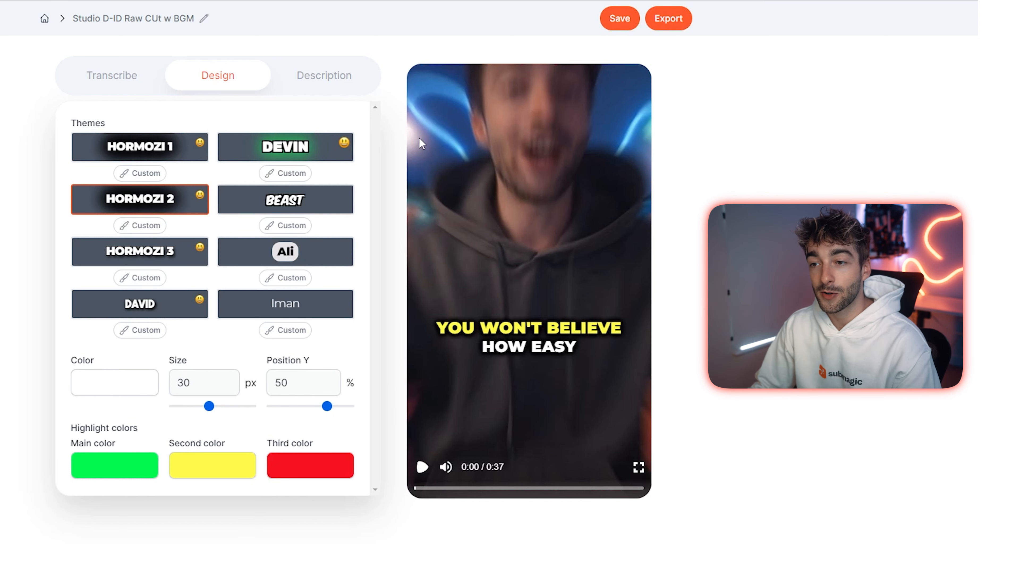
left_click(164, 255)
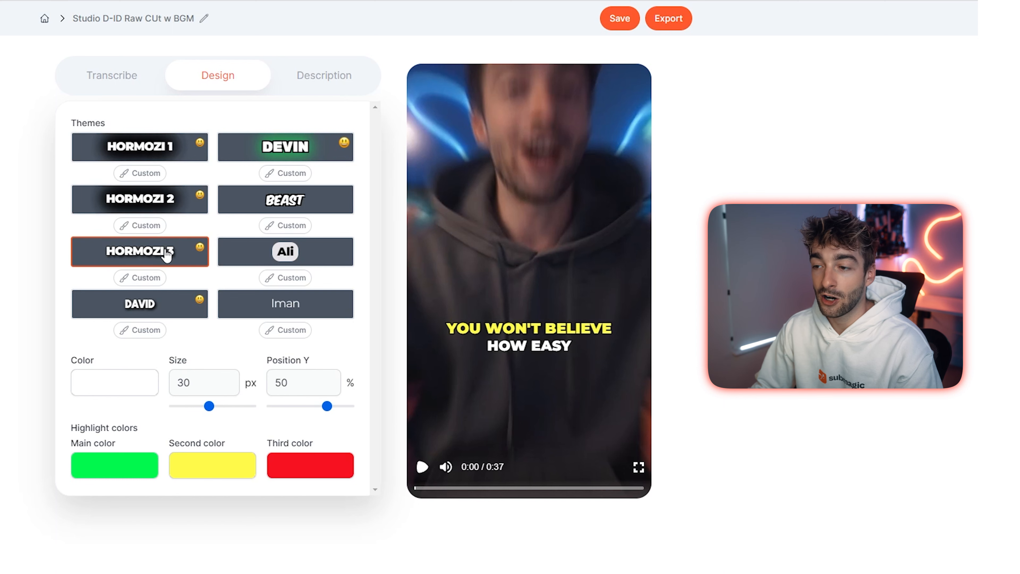
left_click(181, 212)
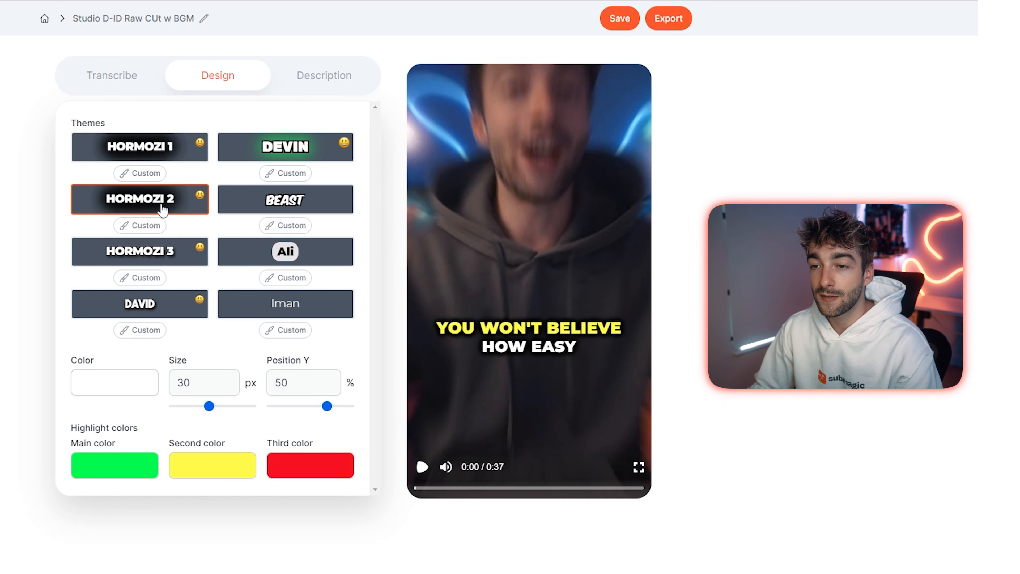
left_click(179, 153)
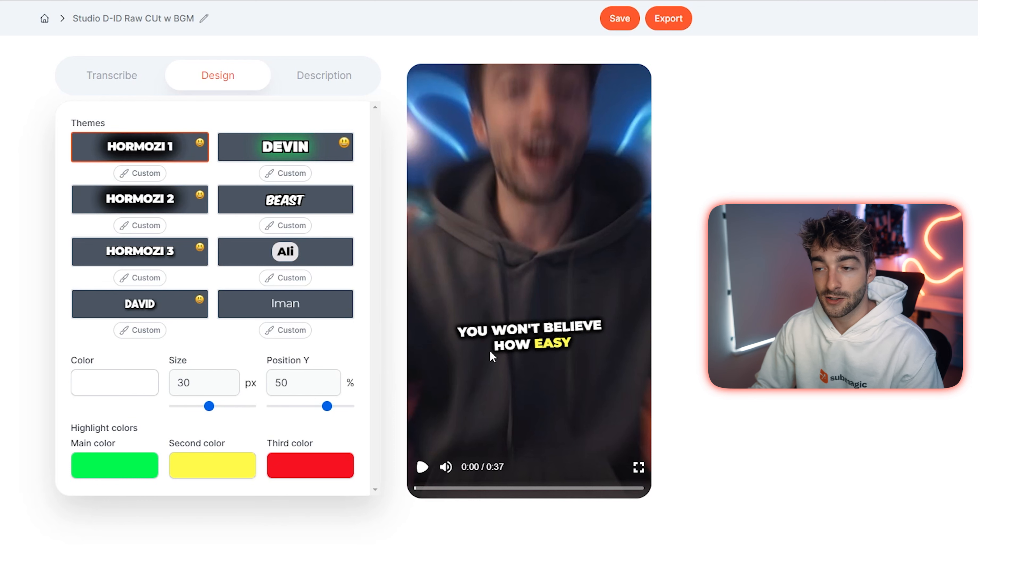
left_click(165, 254)
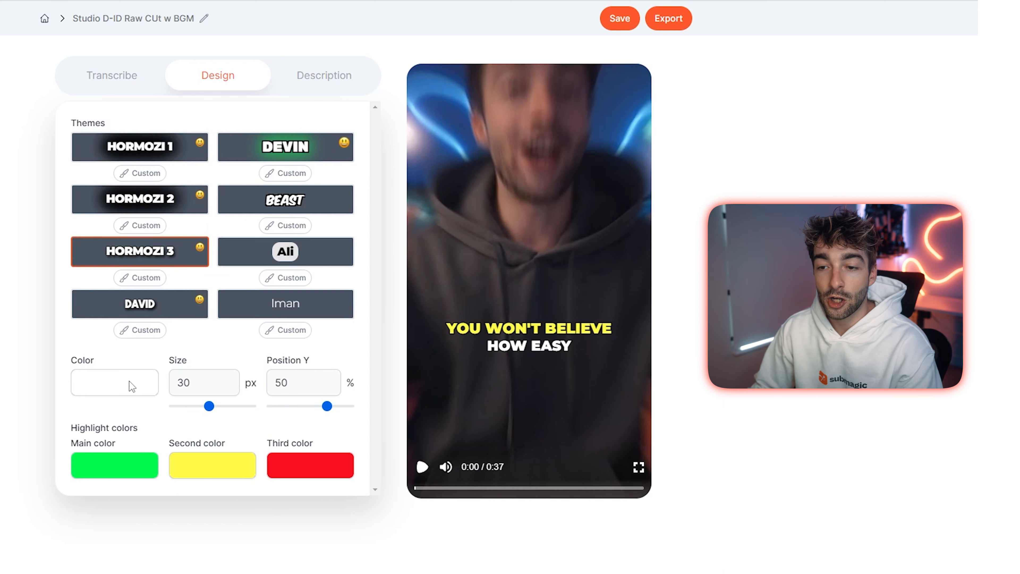
Step: Set the caption size to 36 px and the vertical position (Position Y) to 35%
left_click_drag(209, 406, 231, 406)
left_click_drag(327, 407, 312, 408)
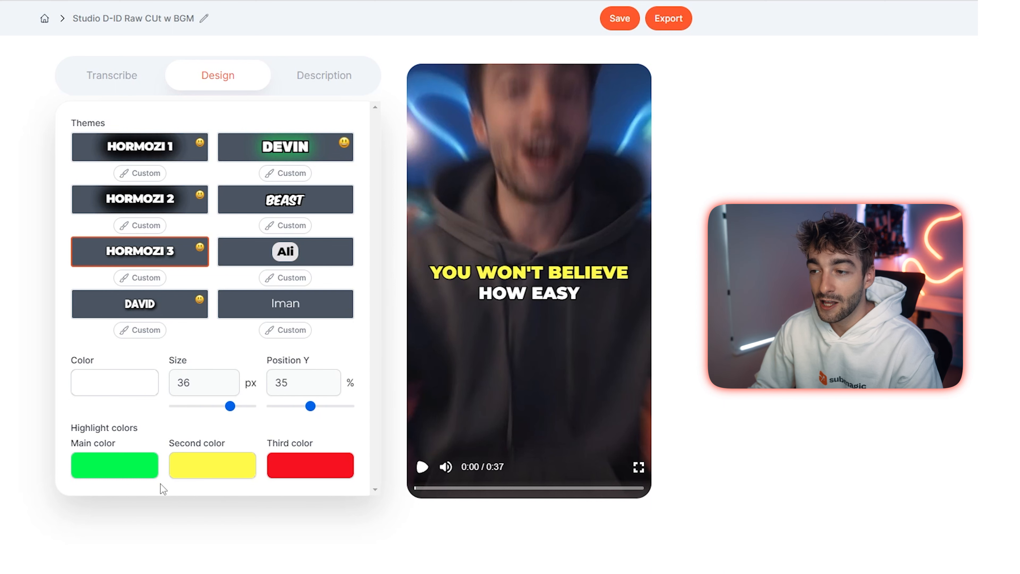
Step: Change the main highlight color to blue (3366FF) and play the first seconds of the captioned video
left_click(103, 473)
left_click(390, 309)
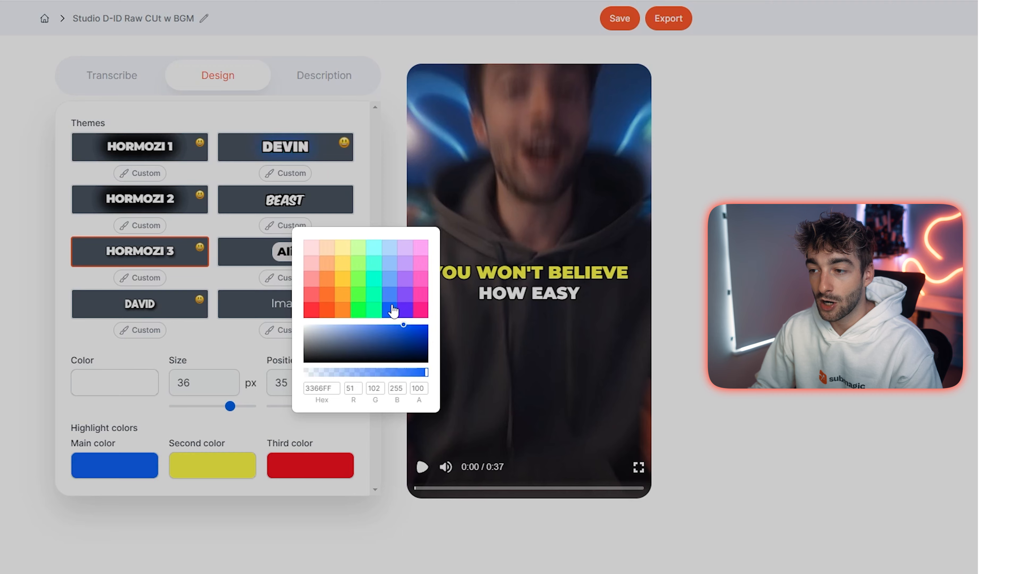
left_click(262, 531)
left_click(421, 467)
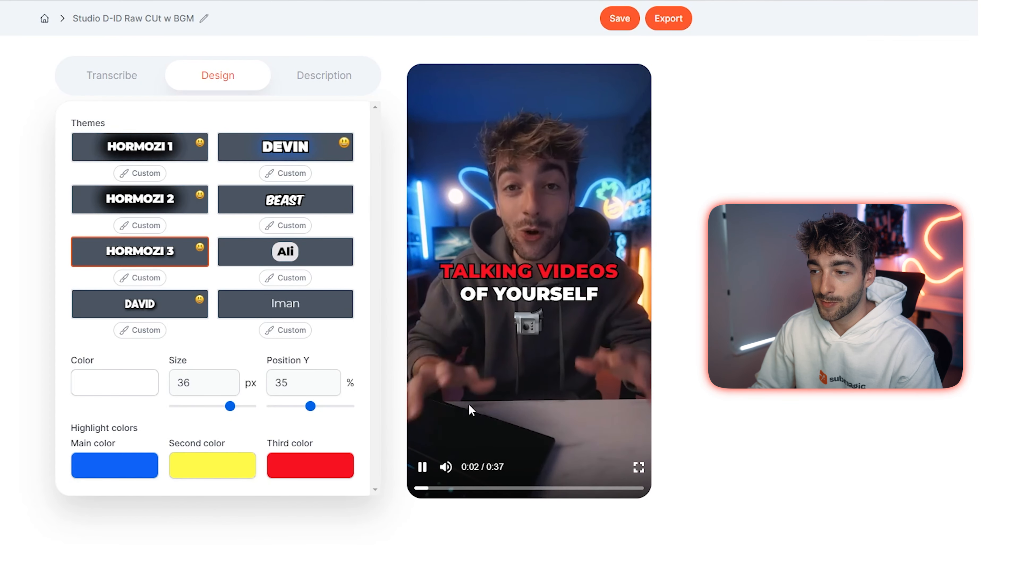
left_click(422, 467)
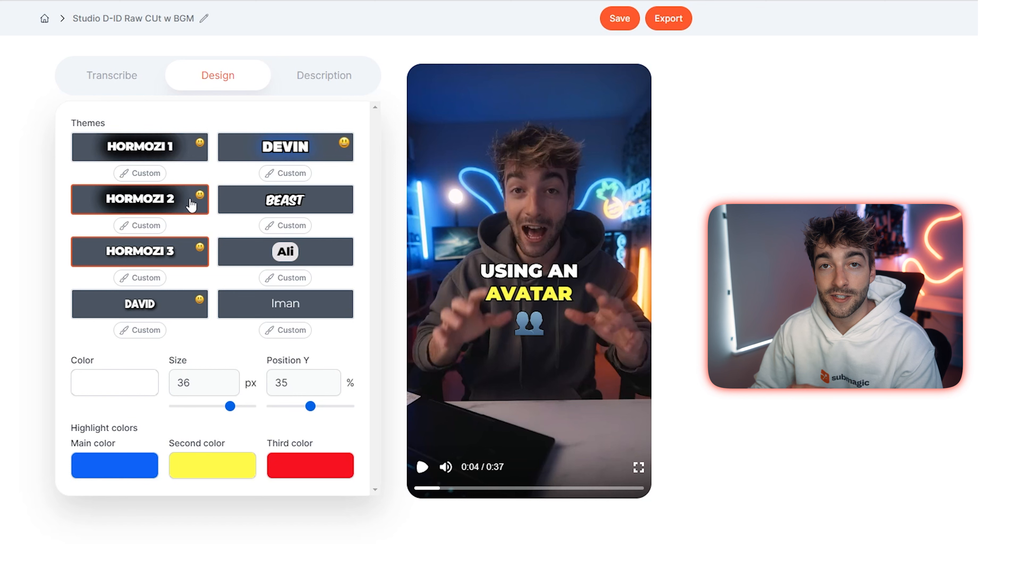
Step: Start a custom theme from Hormozi 1 and set its font to Roboto, trying lighter weights and choosing Heavy
left_click(143, 174)
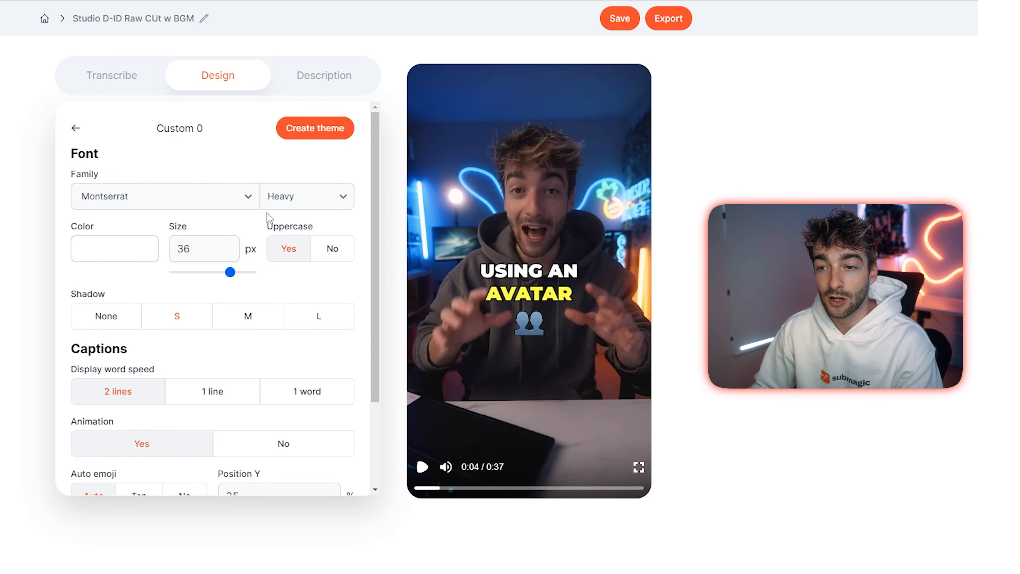
left_click(253, 197)
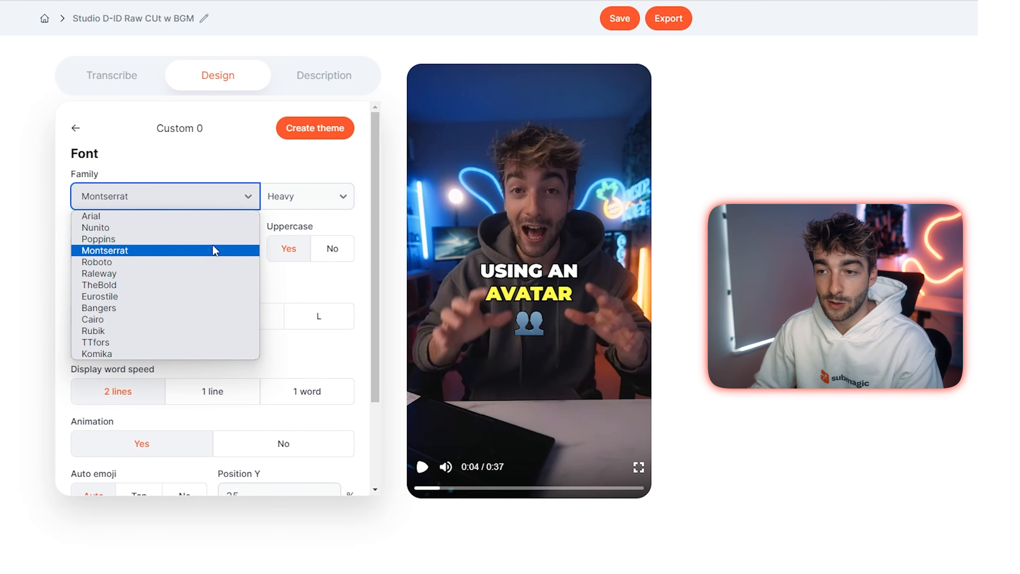
left_click(178, 263)
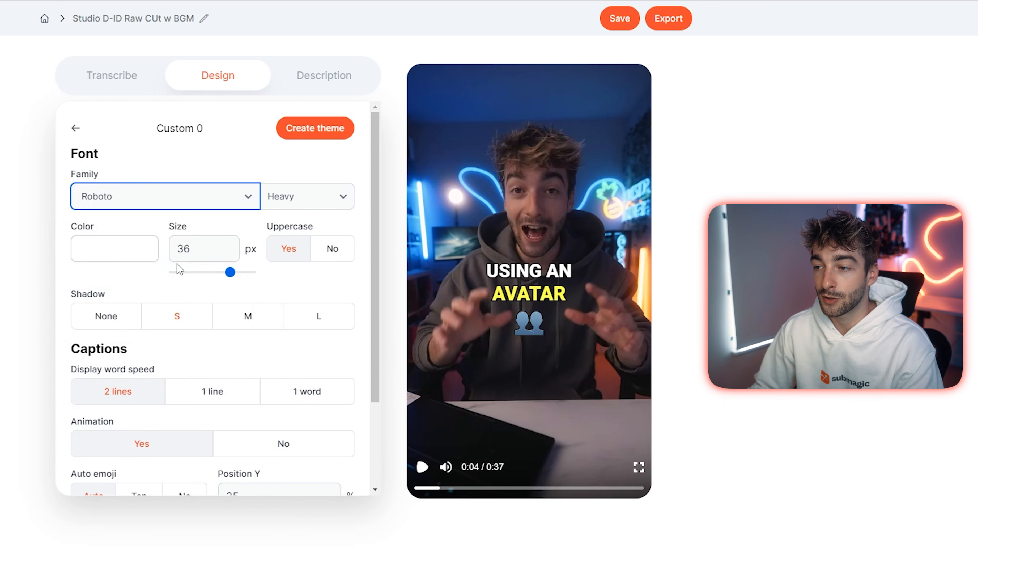
left_click(309, 201)
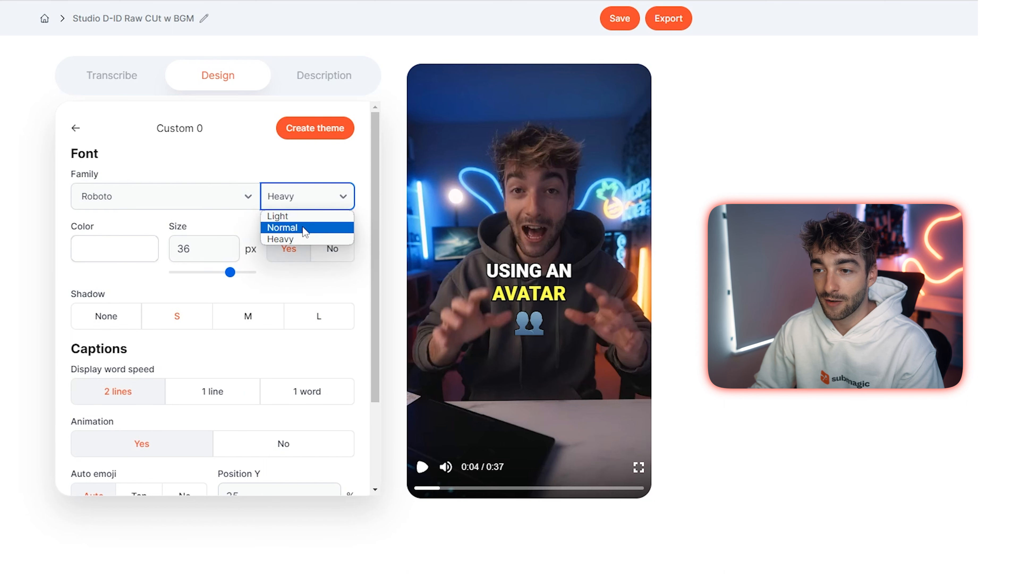
left_click(302, 226)
left_click(309, 197)
left_click(305, 216)
left_click(306, 203)
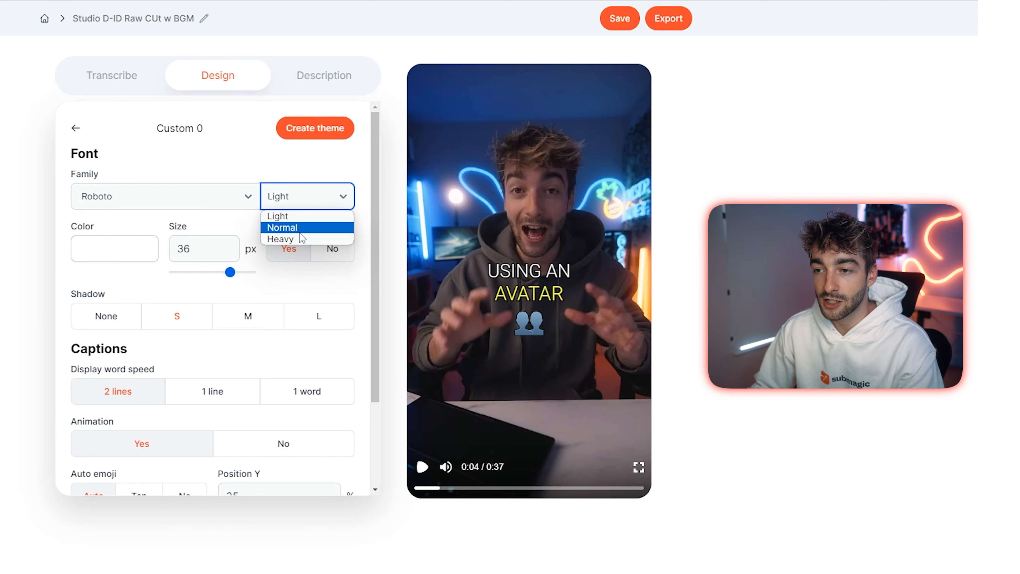
left_click(299, 237)
Step: Set the custom theme's text color to light pink and its size to 32 px
left_click(124, 257)
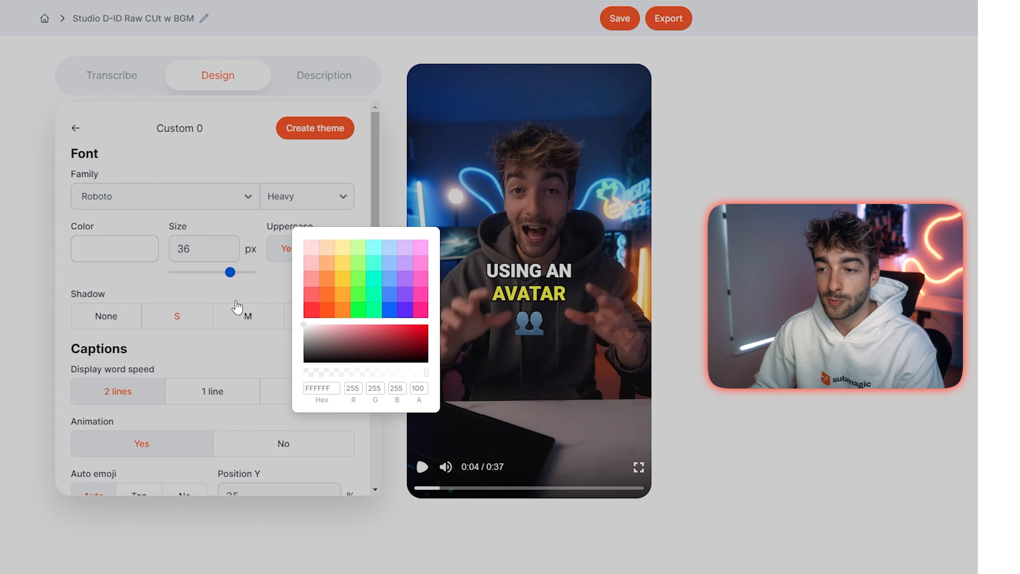
left_click(311, 247)
left_click(292, 250)
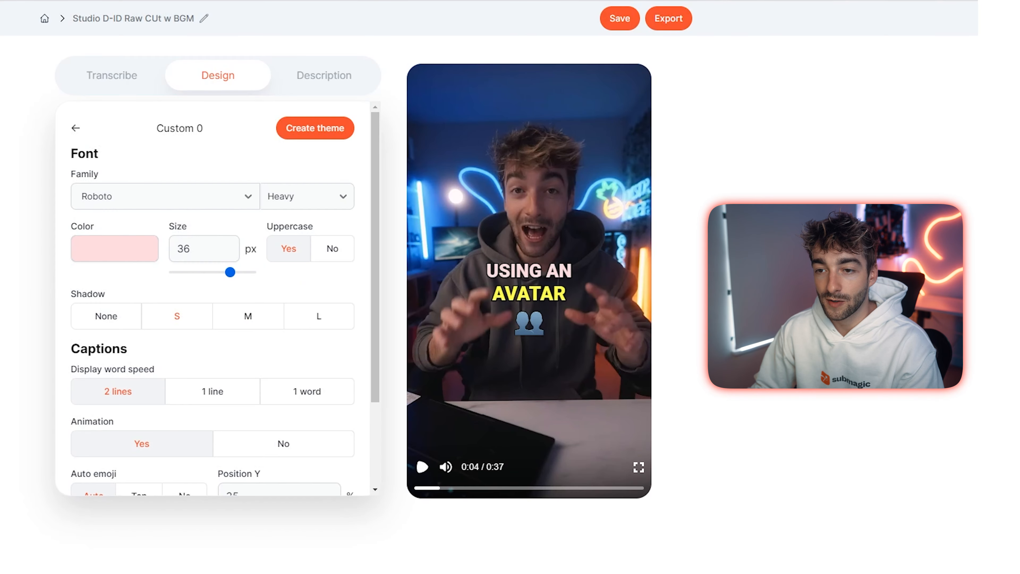
left_click_drag(226, 277, 216, 274)
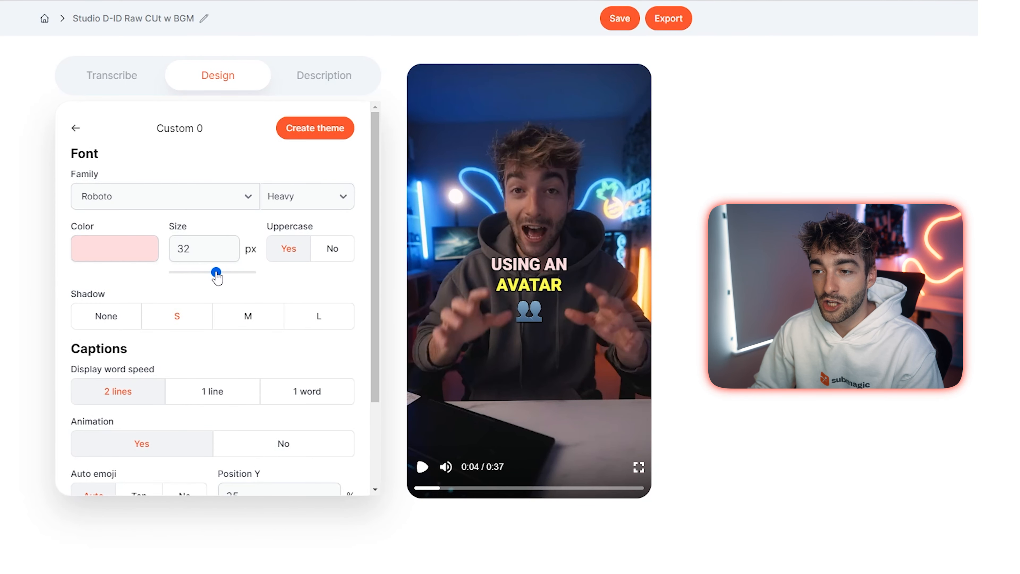
Step: Compare the custom theme's uppercase settings and shadow sizes, choosing uppercase Yes and shadow L
left_click(323, 255)
left_click(310, 257)
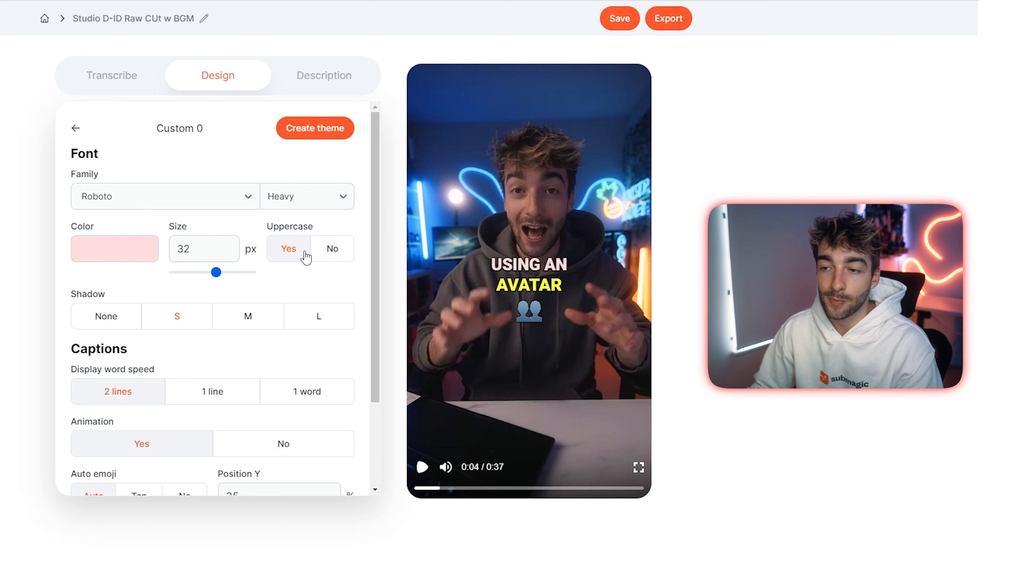
left_click(334, 254)
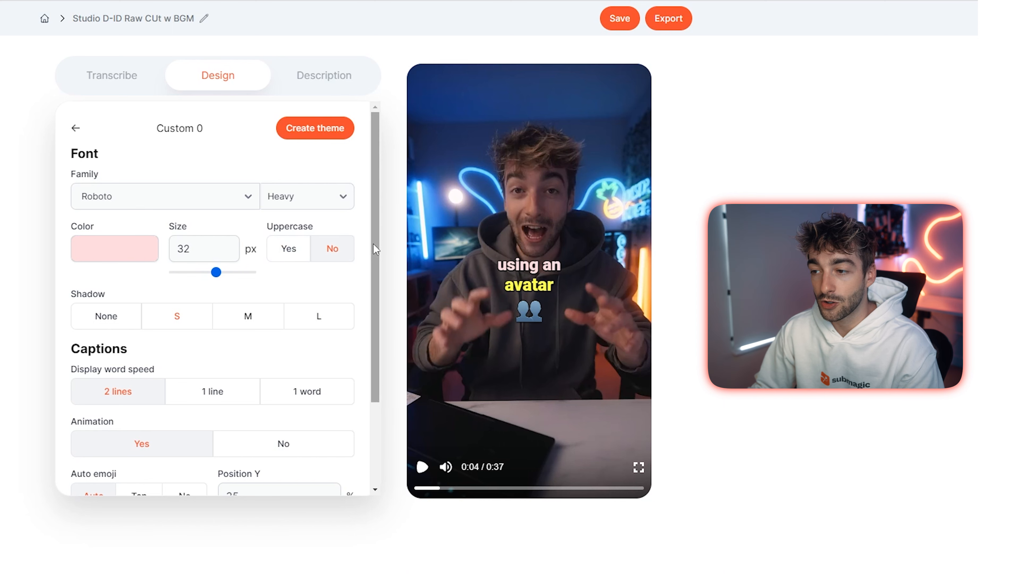
left_click(225, 325)
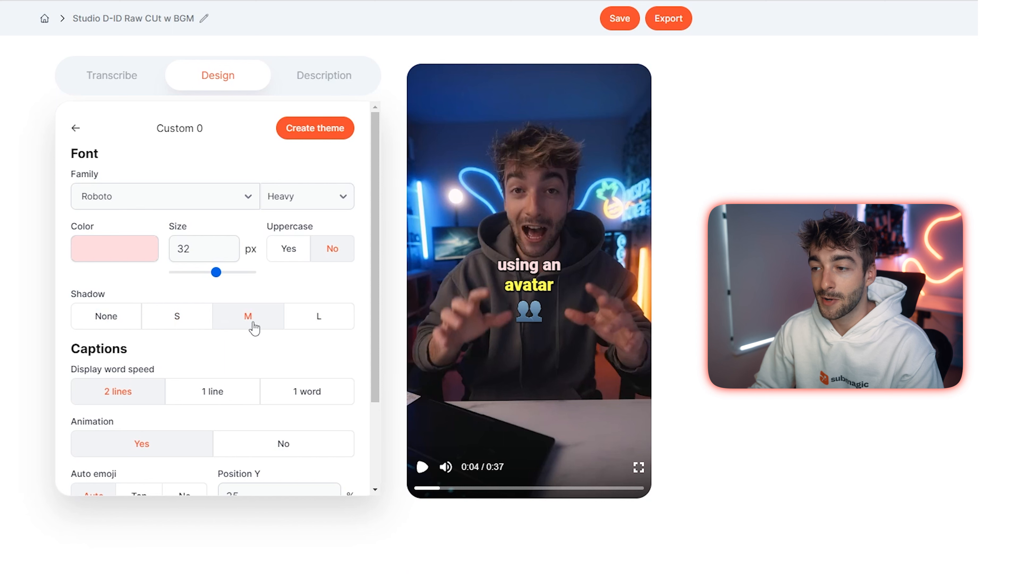
left_click(163, 331)
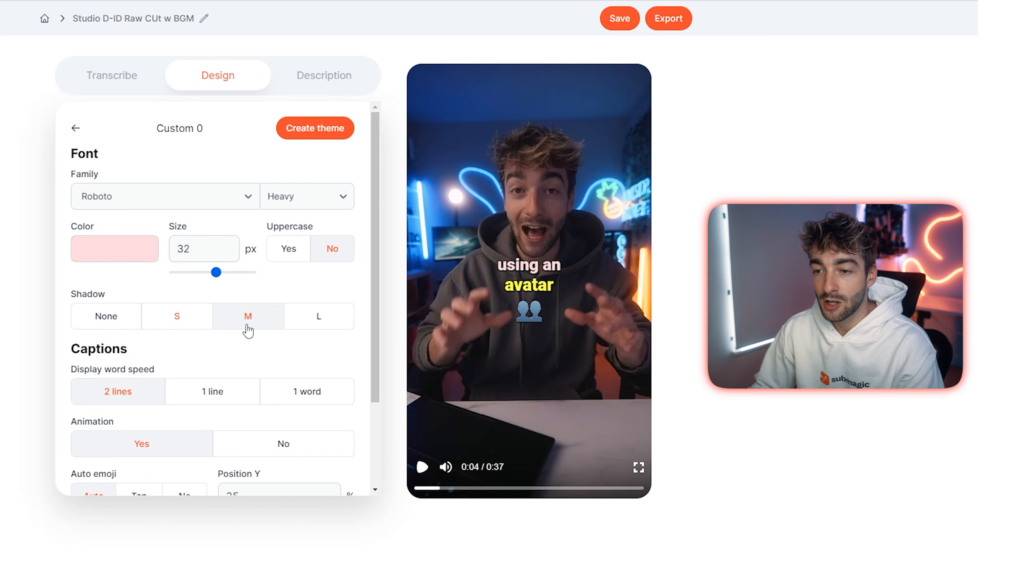
left_click(250, 324)
left_click(288, 249)
Step: Compare the custom theme's display word speeds, trying 1 line and choosing 1 word
left_click_drag(374, 273, 379, 312)
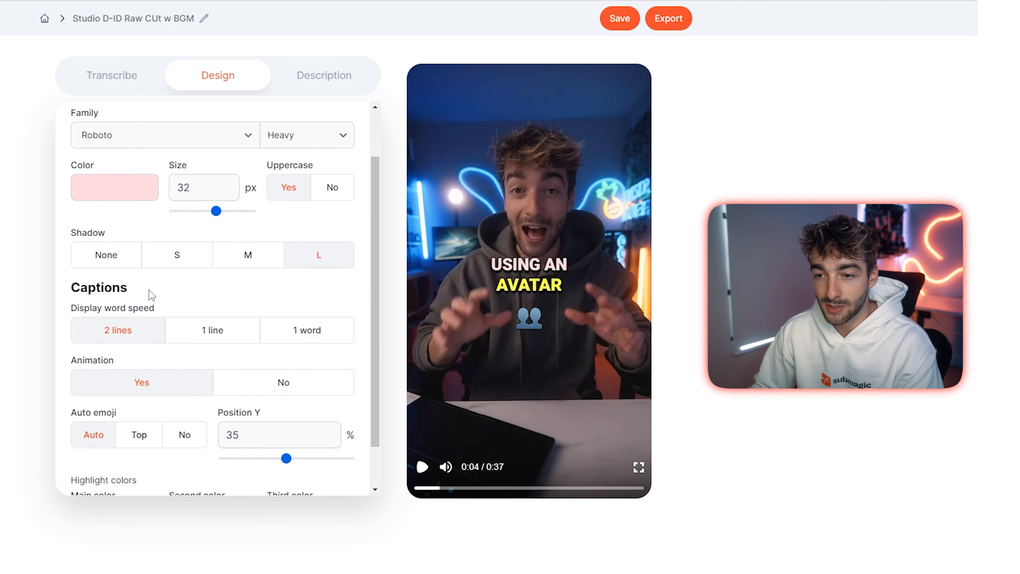
scroll(234, 278, "down", 2)
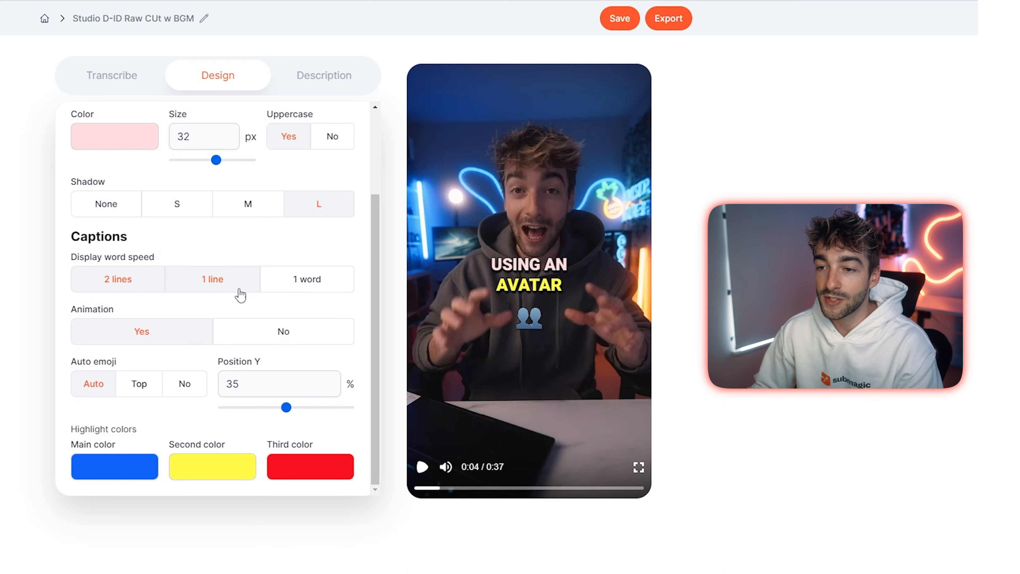
left_click(230, 290)
left_click(295, 287)
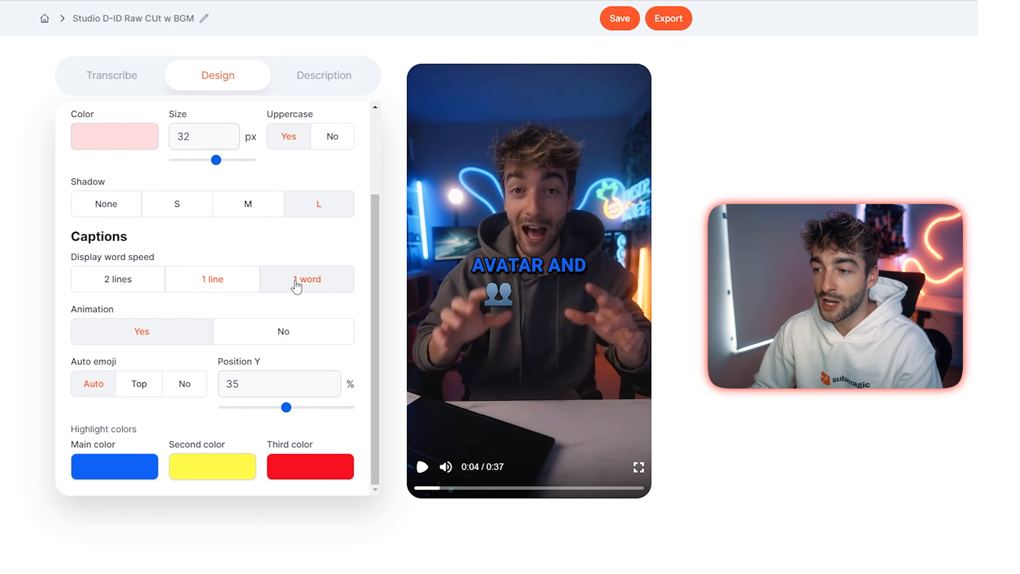
Step: Compare the custom theme's captions with and without animation while playing the video, choosing animation No
left_click(277, 331)
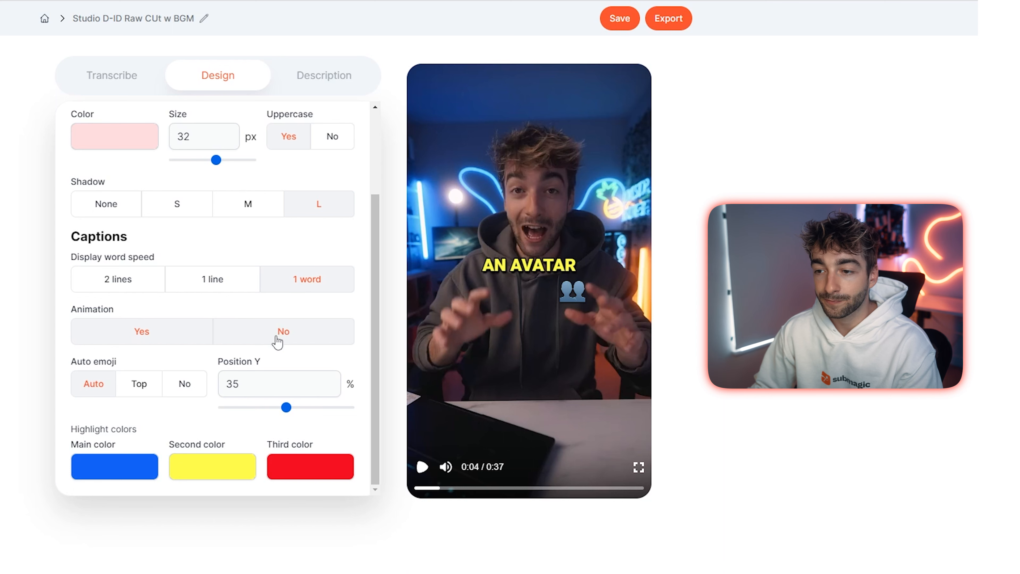
left_click(141, 341)
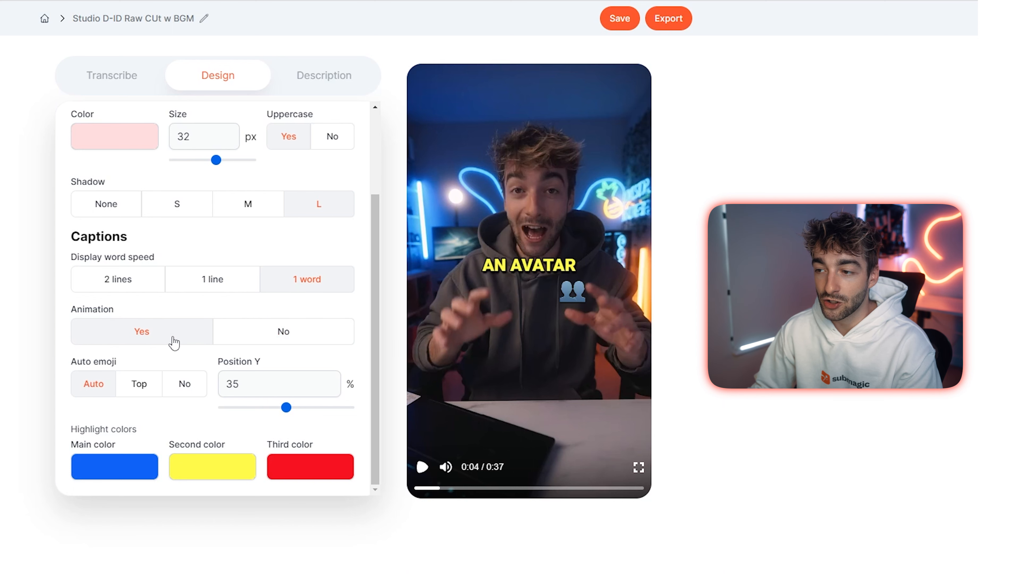
left_click(421, 467)
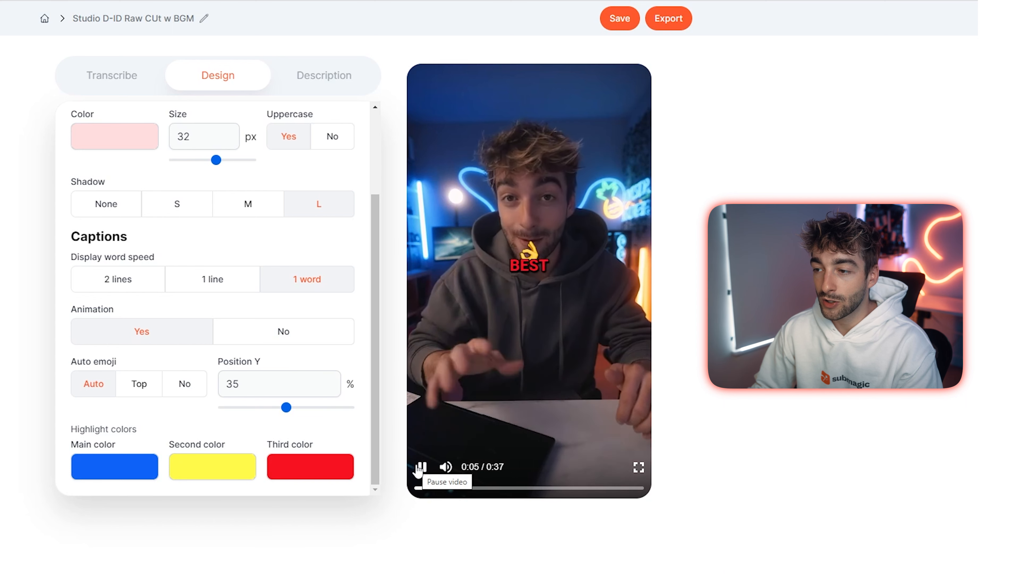
left_click(270, 331)
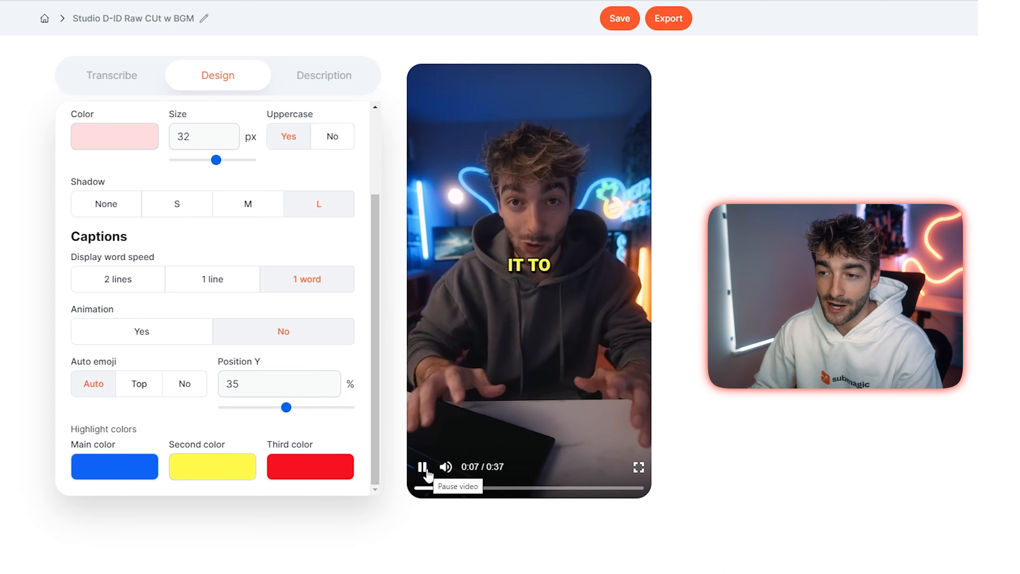
left_click(423, 468)
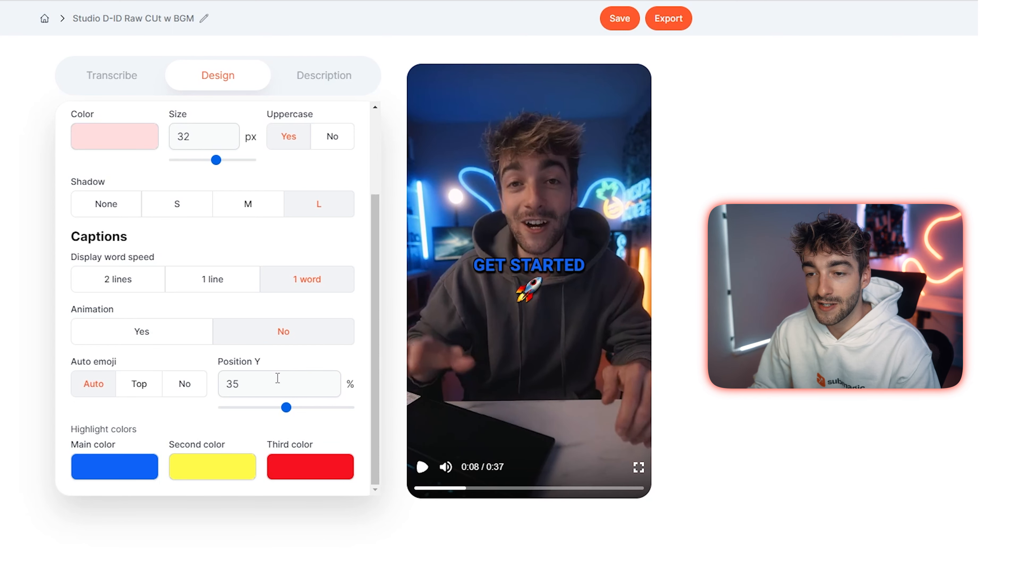
Step: Set the custom theme's auto emoji to No, previewing the captions in the video and trying Auto for comparison
left_click(193, 388)
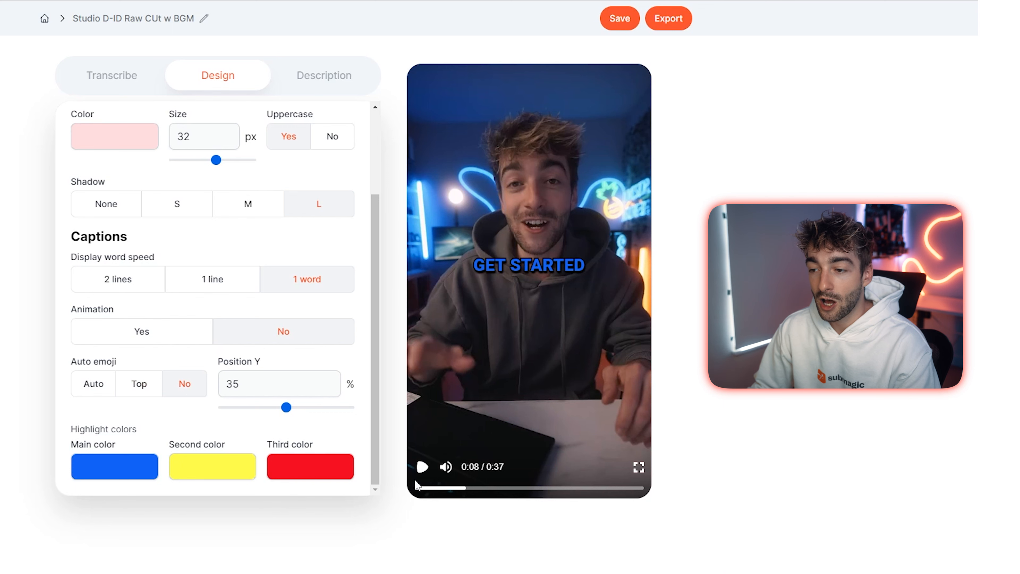
left_click(425, 473)
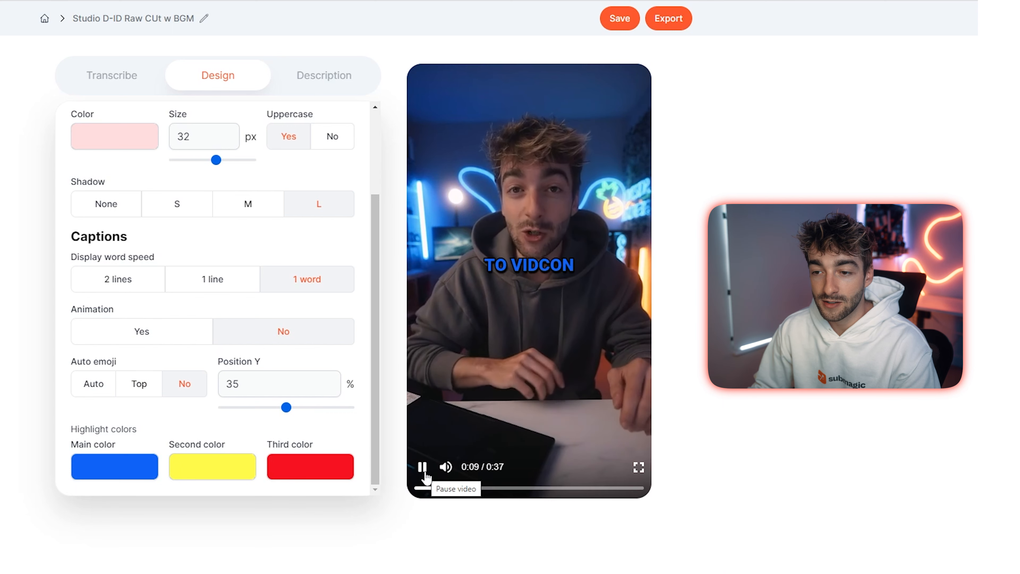
left_click(422, 468)
left_click(92, 389)
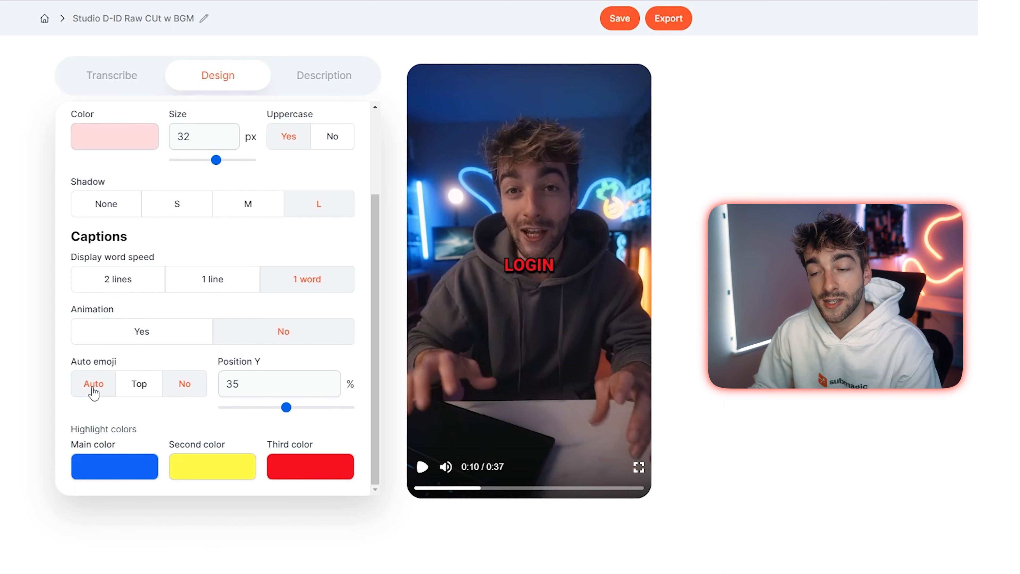
left_click(184, 384)
Step: Set the captions' Position Y to 39 % and save the project, returning to the theme list
left_click_drag(286, 407, 294, 408)
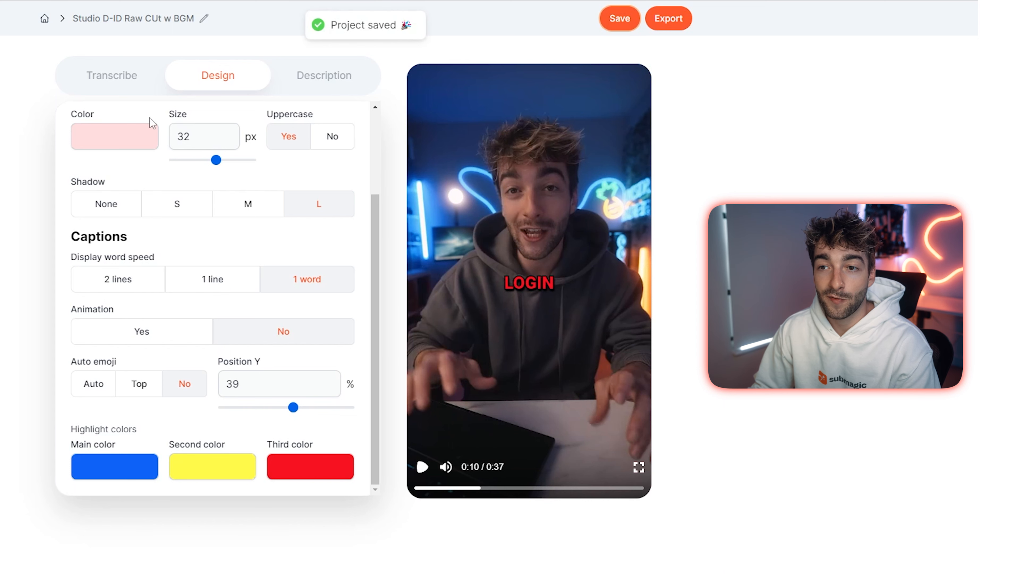
left_click(115, 87)
left_click(221, 87)
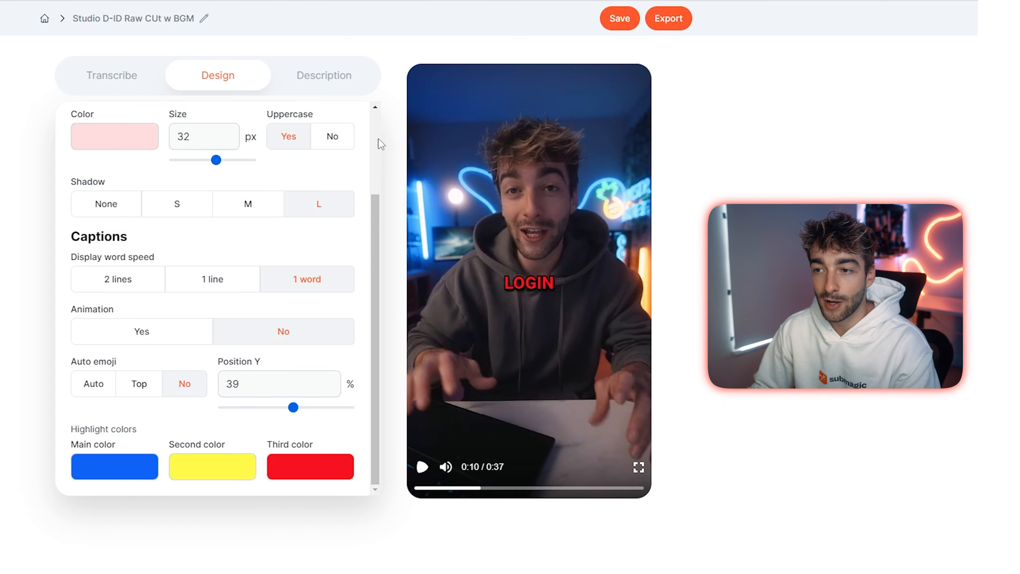
scroll(104, 147, "up", 3)
left_click(75, 130)
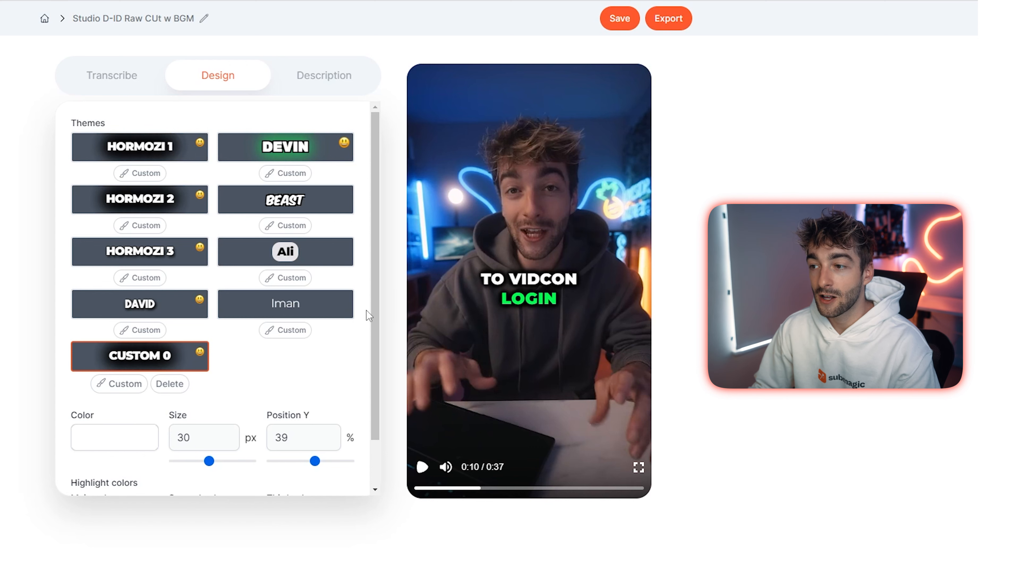
Step: Review the AI-generated description and hashtags, and export the captioned video
left_click(307, 84)
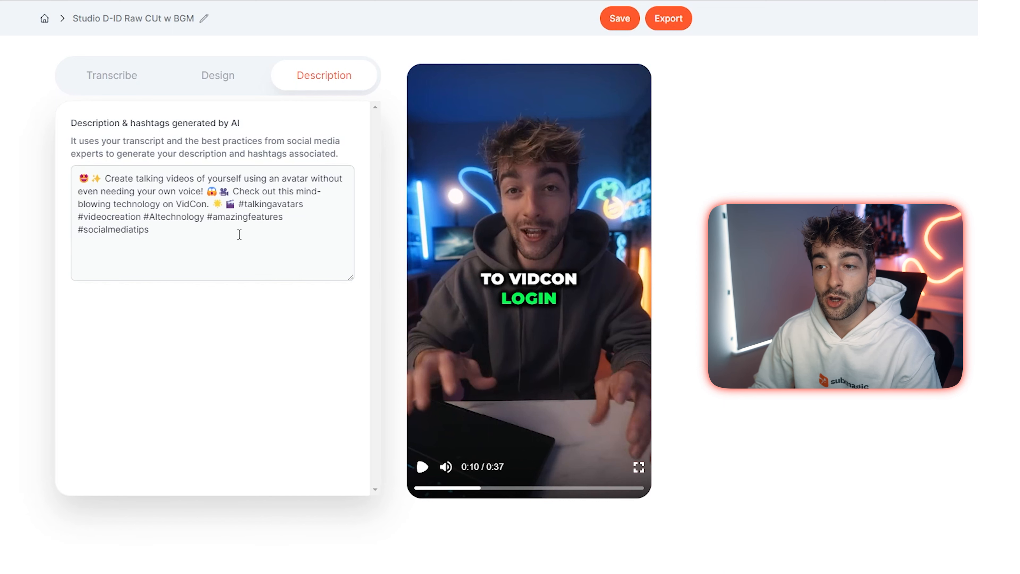
left_click_drag(240, 235, 91, 218)
left_click(103, 179)
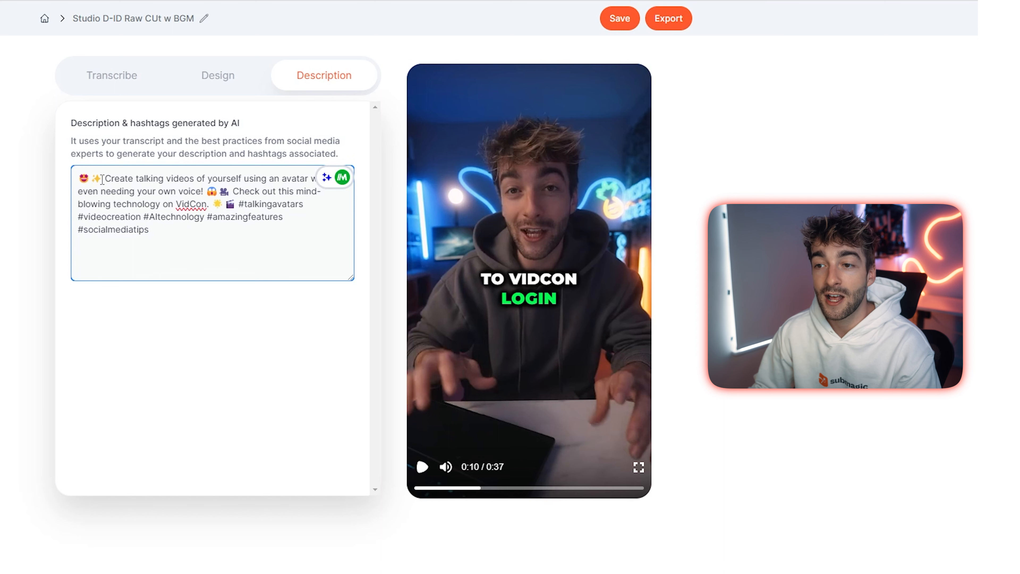
left_click_drag(104, 179, 292, 184)
left_click(293, 184)
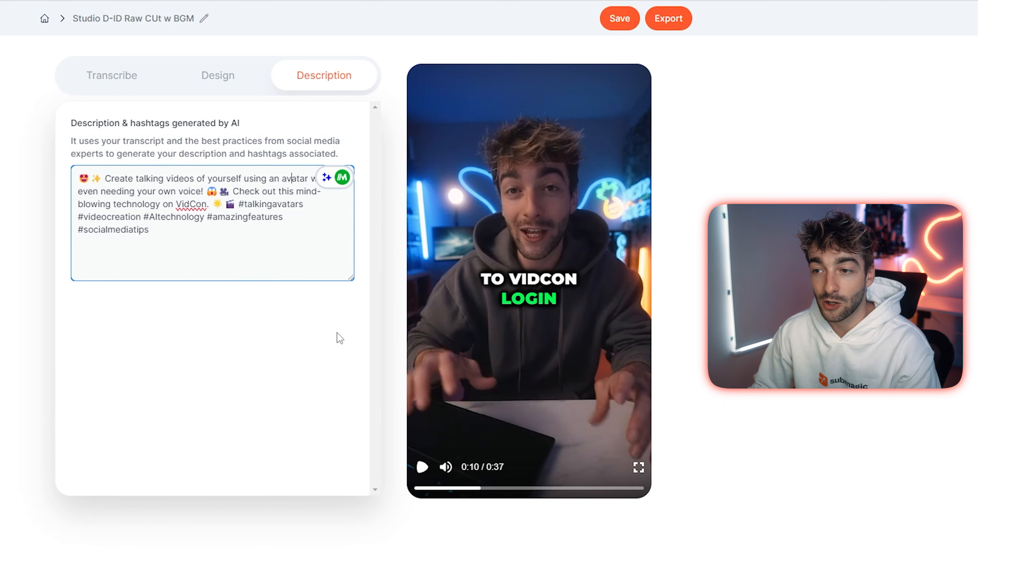
left_click(340, 338)
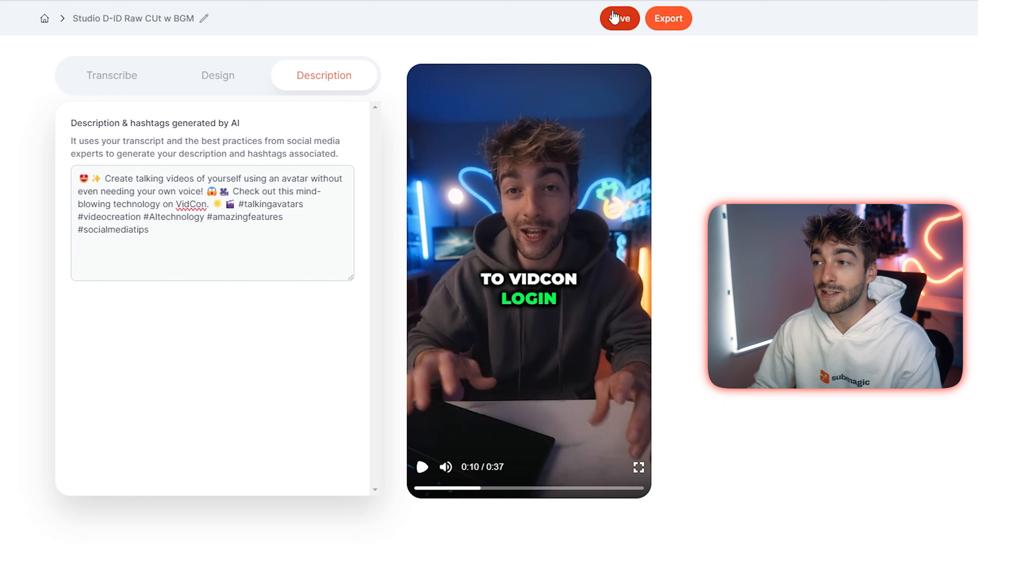
left_click(664, 32)
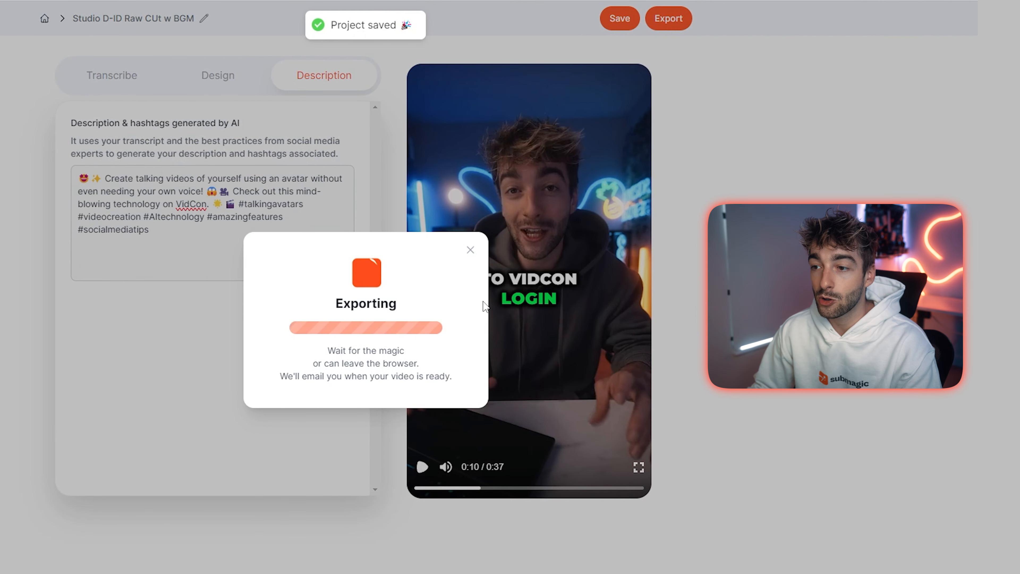